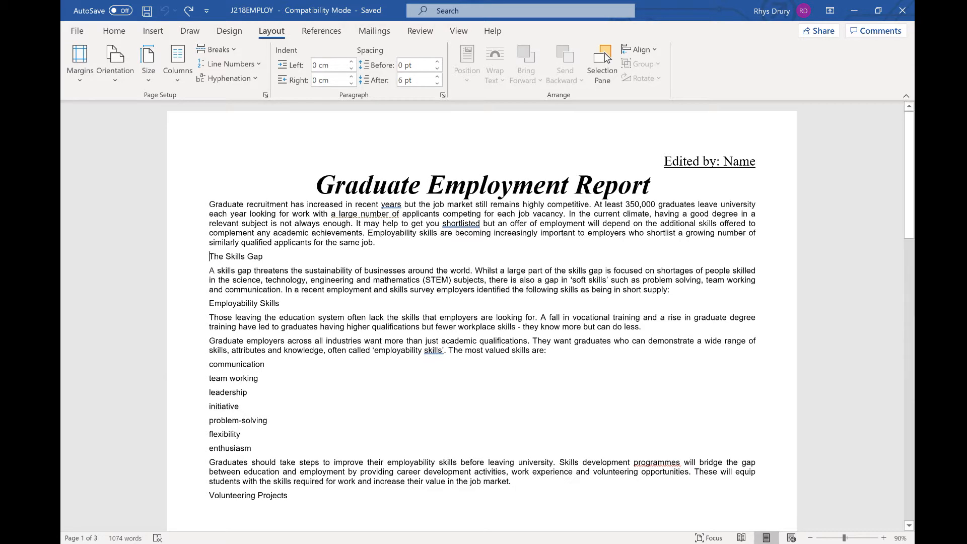
# Try a Next Page section break before the heading "The Skills Gap" and undo it
pyautogui.hotkey('ctrl', 'shift', 'Home')
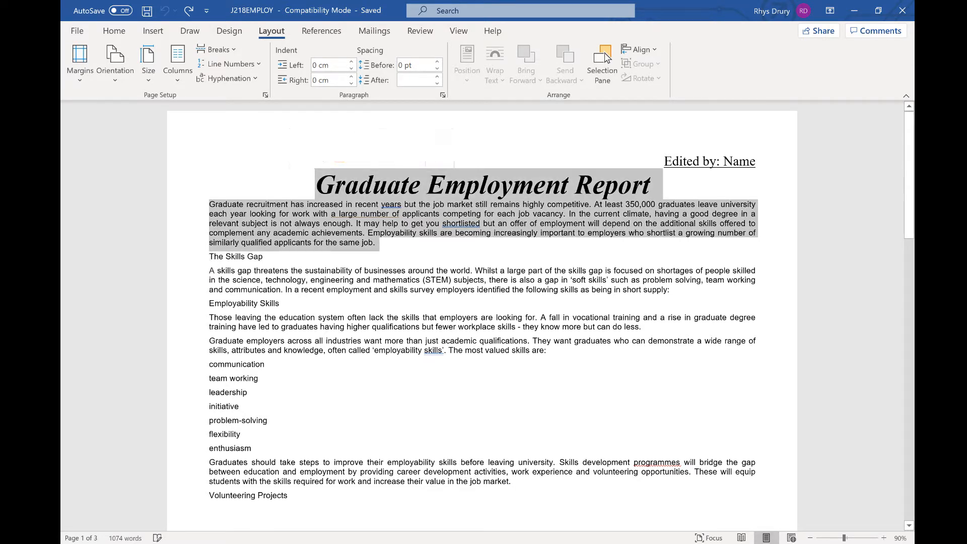
pyautogui.keyDown('shift'); pyautogui.click(265, 365); pyautogui.keyUp('shift')
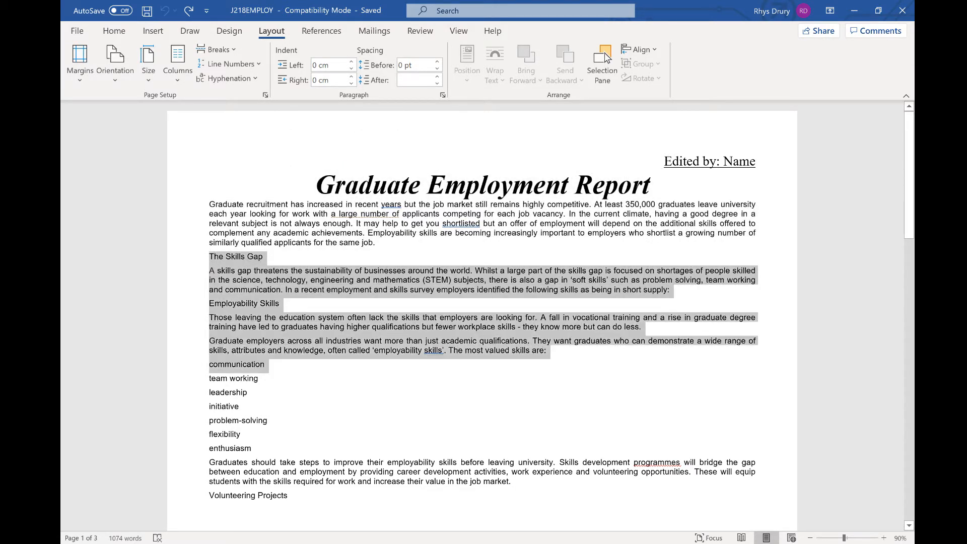
pyautogui.click(209, 259)
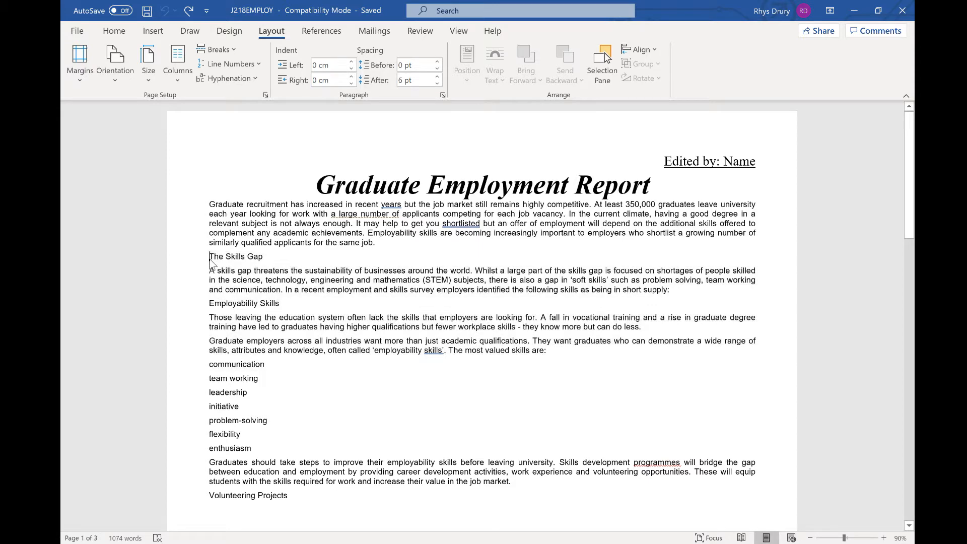
pyautogui.click(226, 47)
pyautogui.click(237, 232)
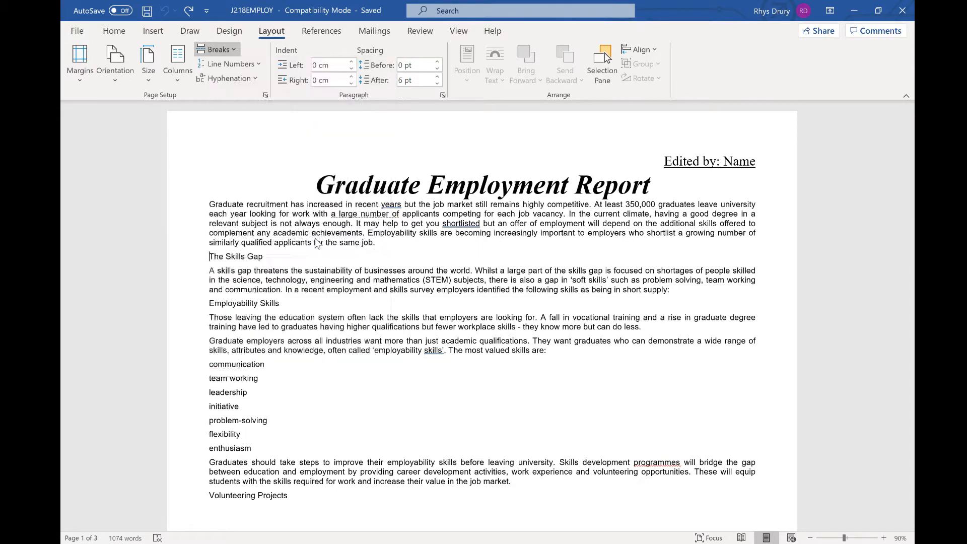
pyautogui.scroll(-5, 418, 224)
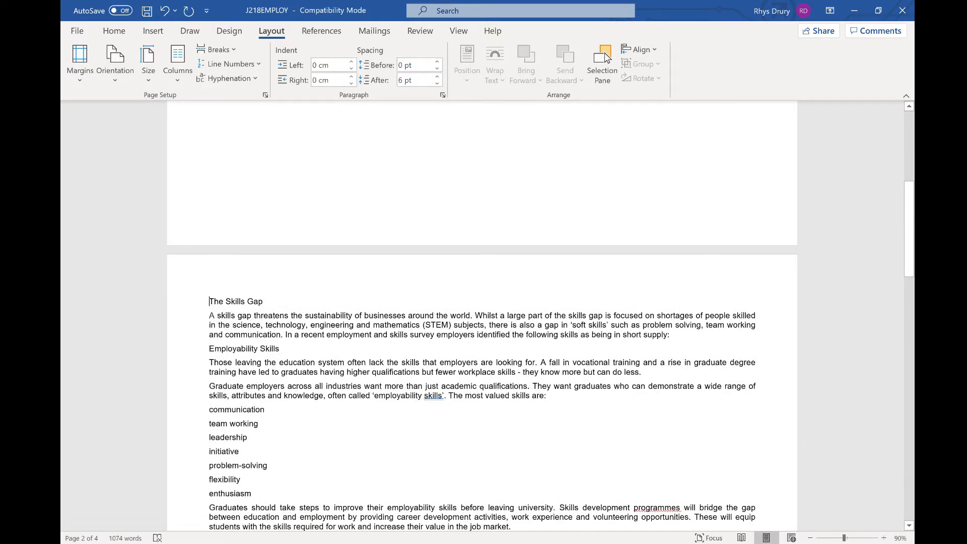
pyautogui.hotkey('ctrl', 'z')
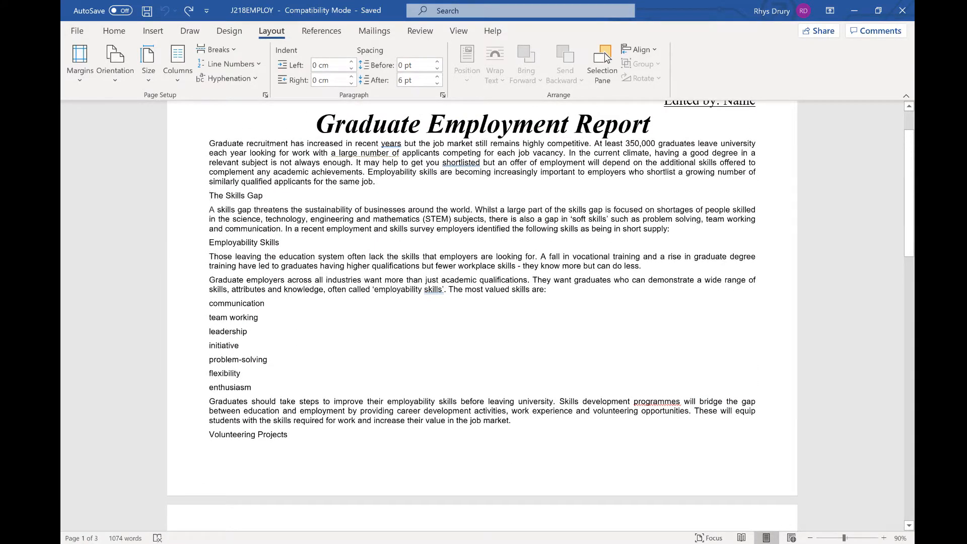
# Push the heading "The Skills Gap" onto the following page by inserting blank paragraphs before it
pyautogui.press('Return')
pyautogui.press('Return')
pyautogui.press('Return')
pyautogui.press('Return')
pyautogui.press('Return')
pyautogui.press('Return')
pyautogui.press('Return')
pyautogui.press('Return')
pyautogui.press('Return')
pyautogui.press('Return')
pyautogui.press('Return')
pyautogui.press('Return')
pyautogui.press('Return')
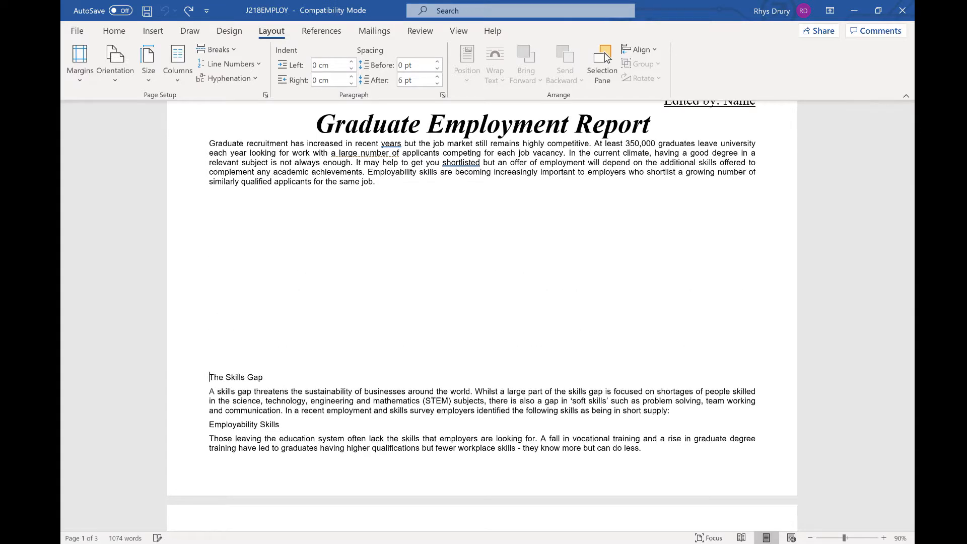
pyautogui.press('Return')
pyautogui.press('Return')
pyautogui.press('Return')
pyautogui.press('Return')
pyautogui.press('Return')
pyautogui.press('Return')
pyautogui.press('Return')
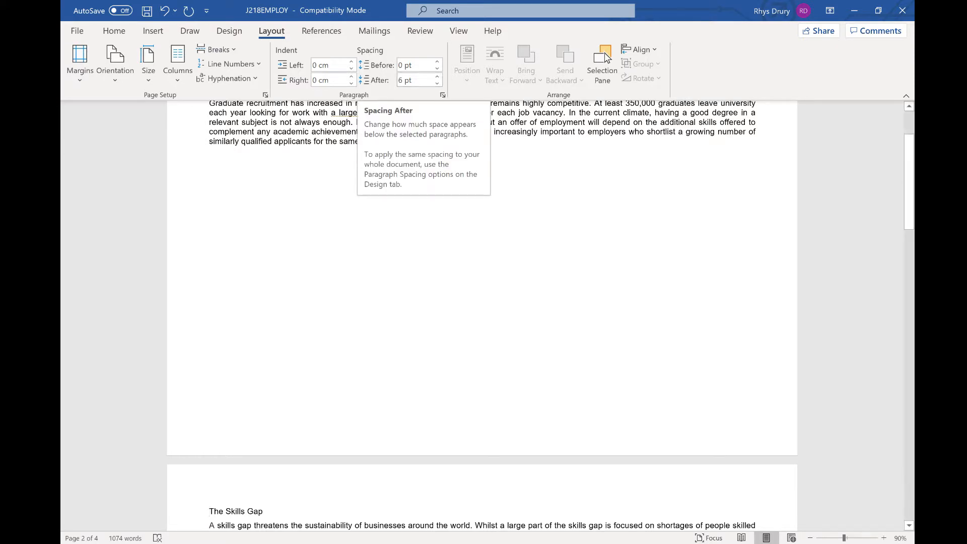
# Enter the sample lines "Dsfsdfsdf", "Fdsfsdfds" and "fdsfsdf" among the blank paragraphs below the introduction
pyautogui.moveTo(298, 191); pyautogui.dragTo(298, 374)
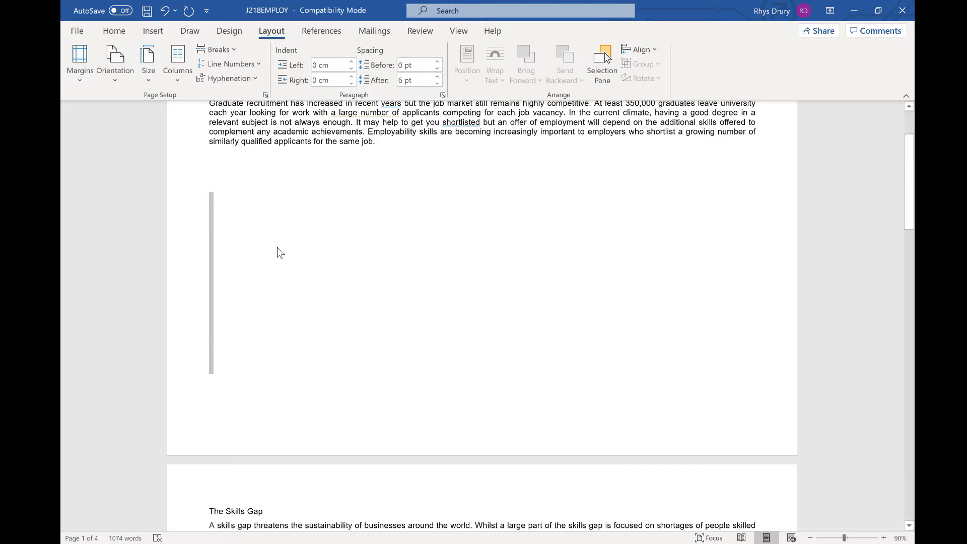
pyautogui.click(262, 206)
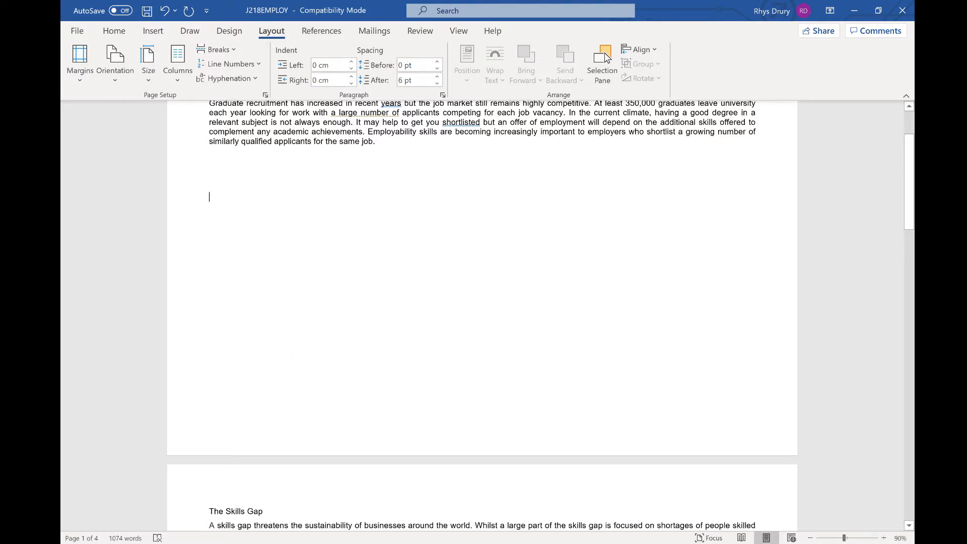
pyautogui.write('dsfsdfsdf')
pyautogui.press('Return')
pyautogui.write('fdsfsdfds')
pyautogui.press('Return')
pyautogui.write('fdsfsdf')
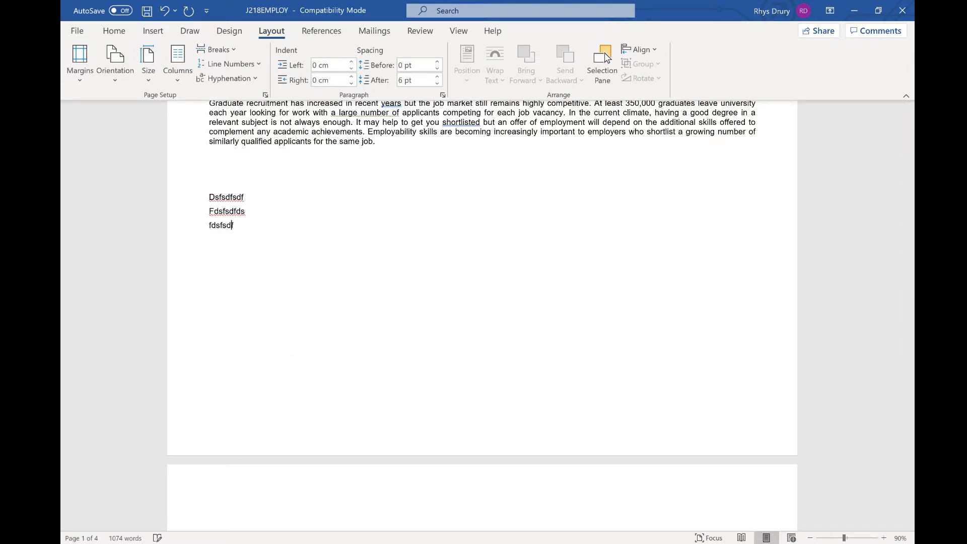
pyautogui.press('Return')
pyautogui.scroll(-7, 606, 57)
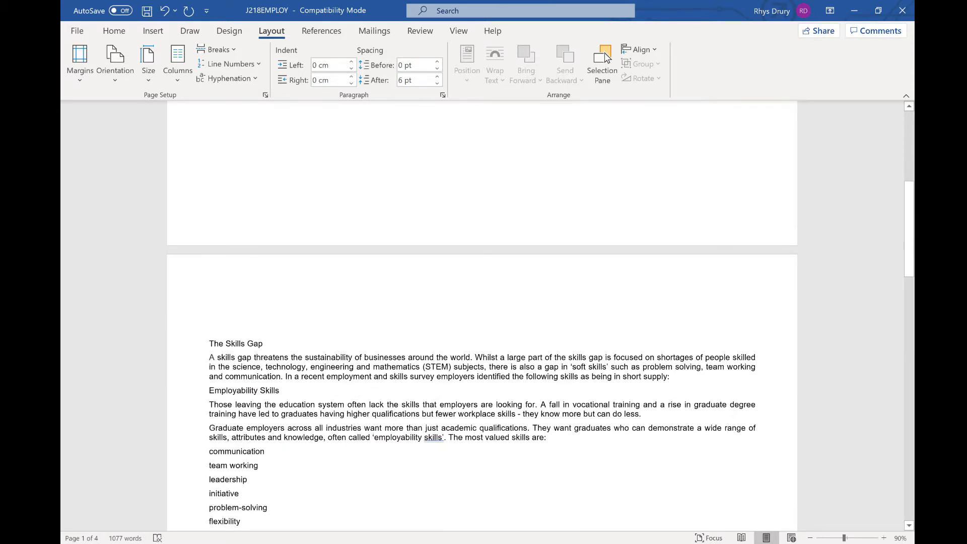
# Undo the sample lines and the blank paragraphs before "The Skills Gap"
pyautogui.hotkey('ctrl', 'z')
pyautogui.hotkey('ctrl', 'z')
pyautogui.hotkey('ctrl', 'z')
pyautogui.hotkey('ctrl', 'z')
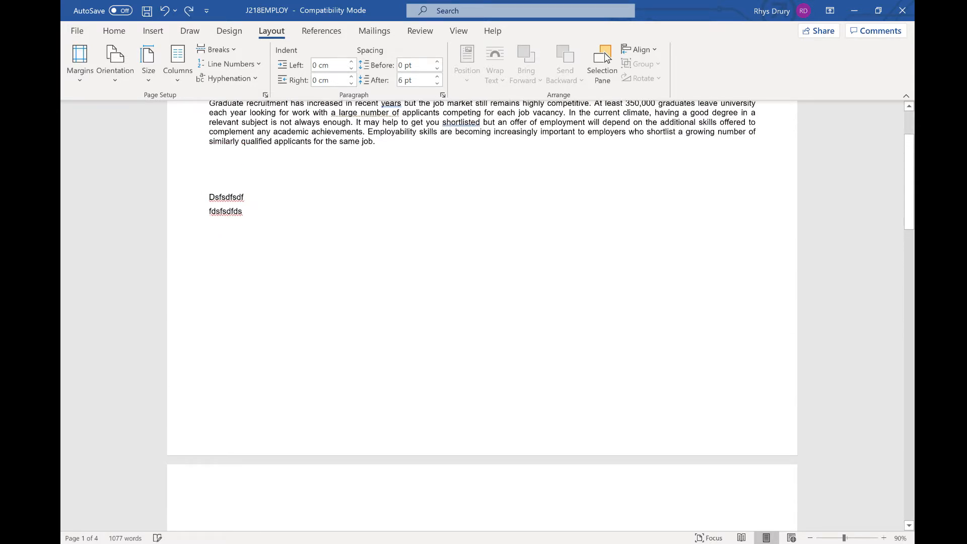
pyautogui.hotkey('ctrl', 'z')
pyautogui.hotkey('ctrl', 'z')
pyautogui.hotkey('ctrl', 'z')
pyautogui.hotkey('ctrl', 'z')
pyautogui.hotkey('ctrl', 'z')
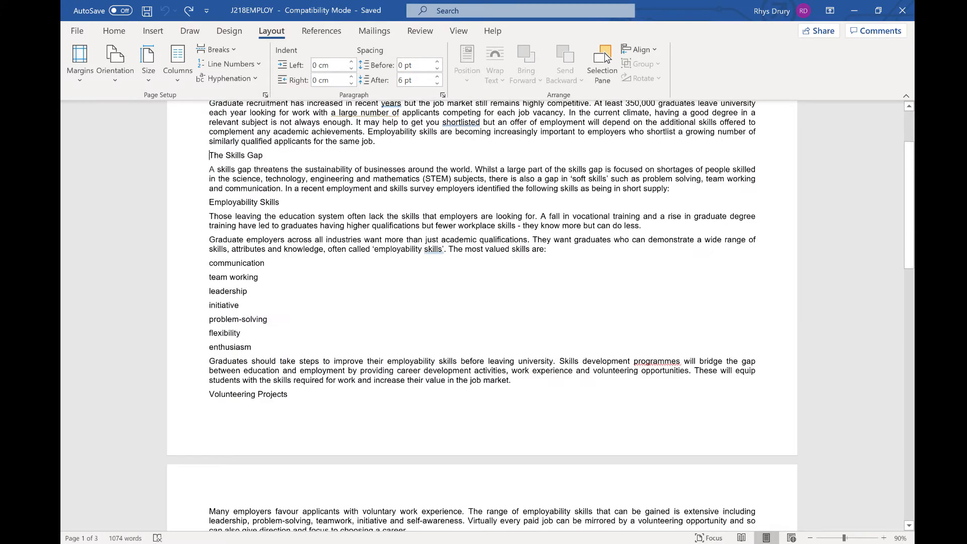
# Insert a Next Page section break before "The Skills Gap" and enter short sample lines below the introduction, starting with "xaskdsadasd"
pyautogui.click(226, 49)
pyautogui.click(302, 233)
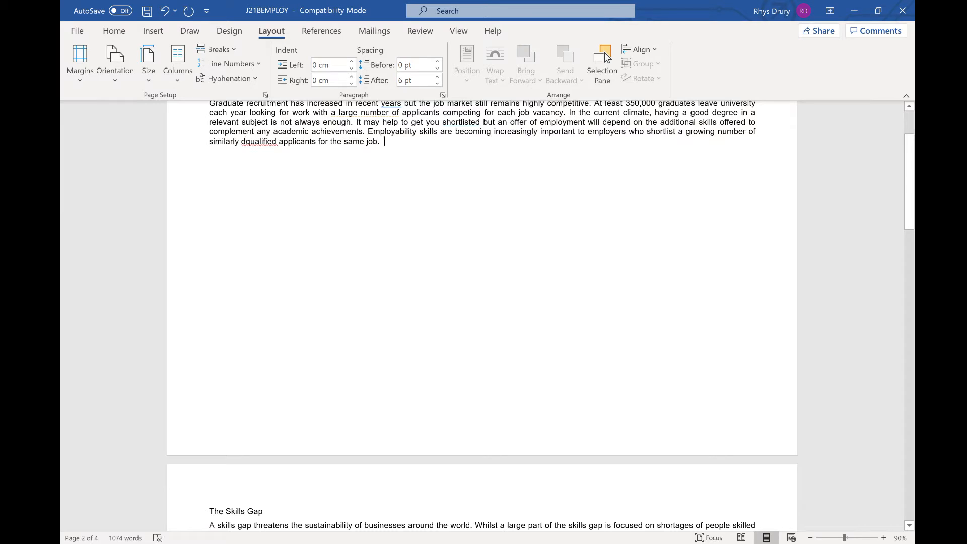
pyautogui.press('BackSpace')
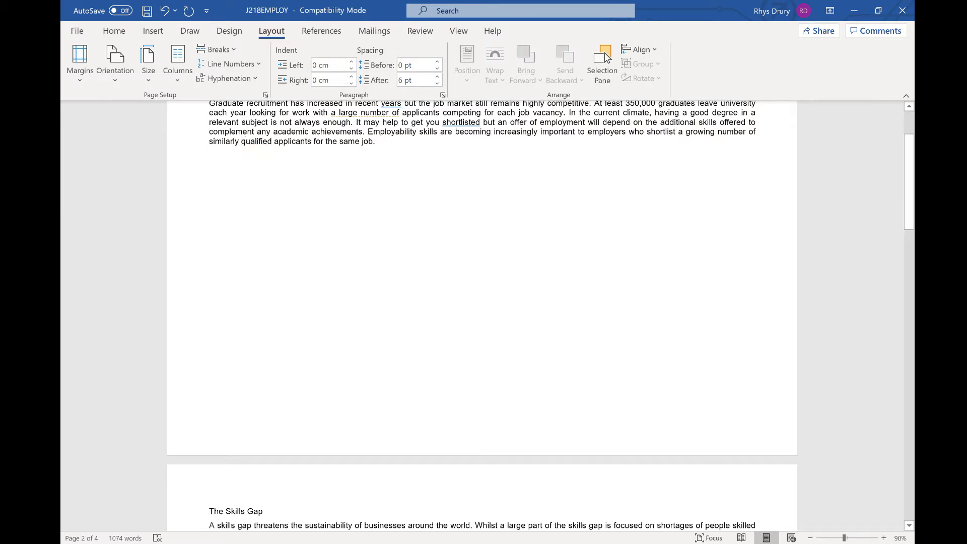
pyautogui.press('Return')
pyautogui.write('xaskdsadasd dasdsad sadsa dsad asd')
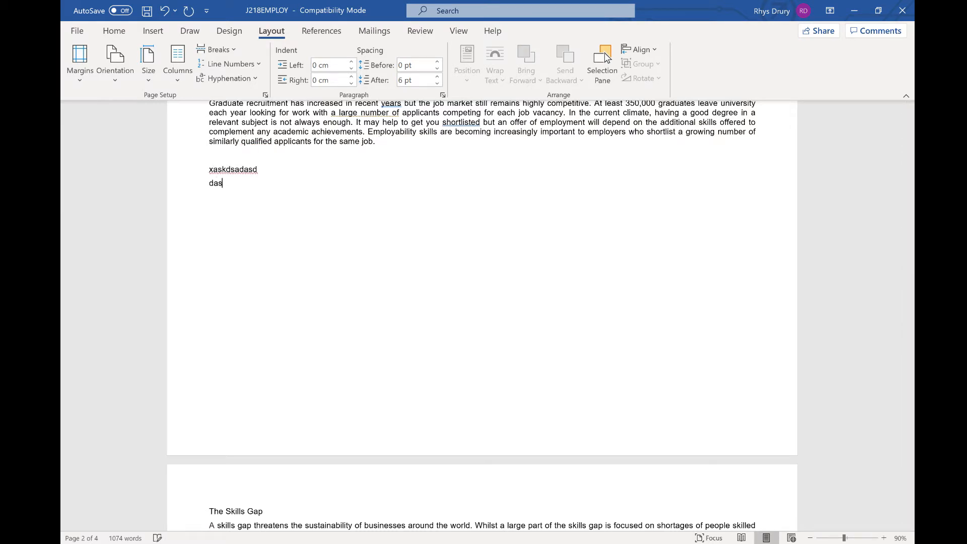
pyautogui.press('Return')
pyautogui.write('a')
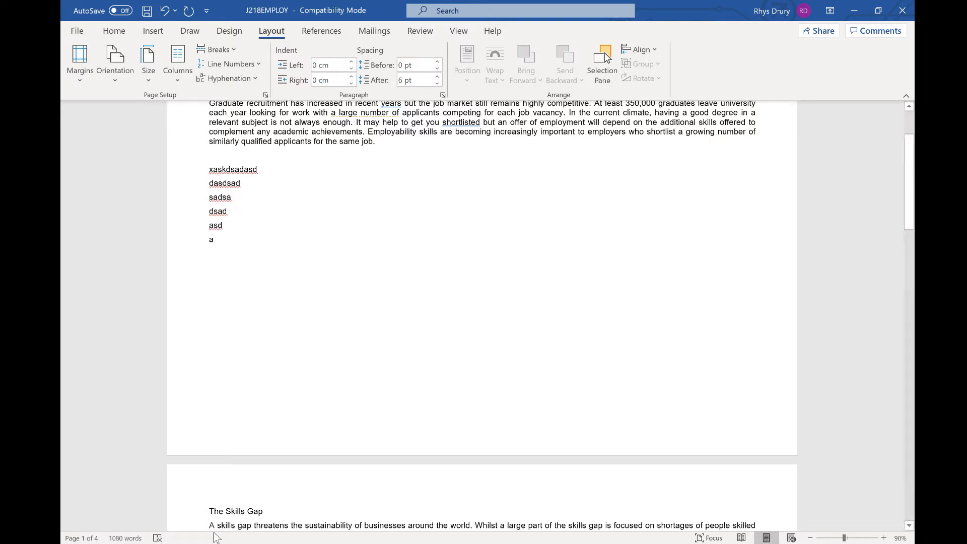
# Undo the short sample lines and the Next Page section break after the introduction
pyautogui.hotkey('ctrl', 'z')
pyautogui.hotkey('ctrl', 'z')
pyautogui.hotkey('ctrl', 'z')
pyautogui.hotkey('ctrl', 'z')
pyautogui.hotkey('ctrl', 'z')
pyautogui.hotkey('ctrl', 'z')
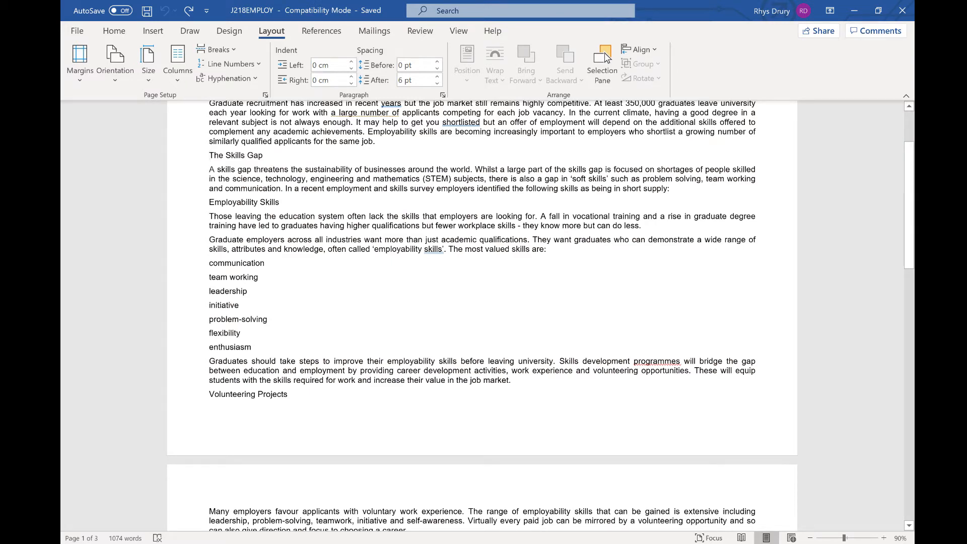
pyautogui.hotkey('ctrl', 'y')
pyautogui.hotkey('ctrl', 'z')
# Insert a Continuous section break before the heading "The Skills Gap"
pyautogui.press('Up')
pyautogui.press('Up')
pyautogui.press('Up')
pyautogui.press('Up')
pyautogui.press('Up')
pyautogui.press('Up')
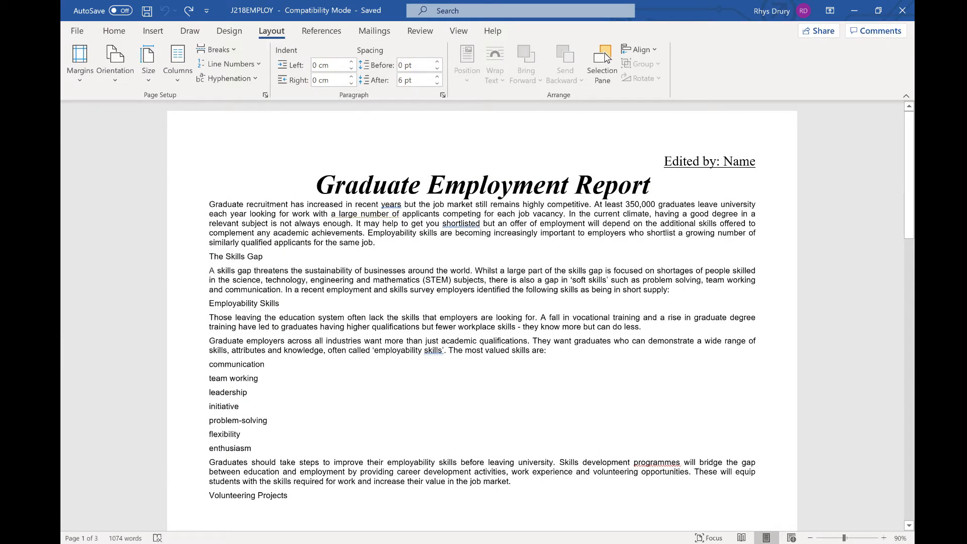
pyautogui.click(234, 44)
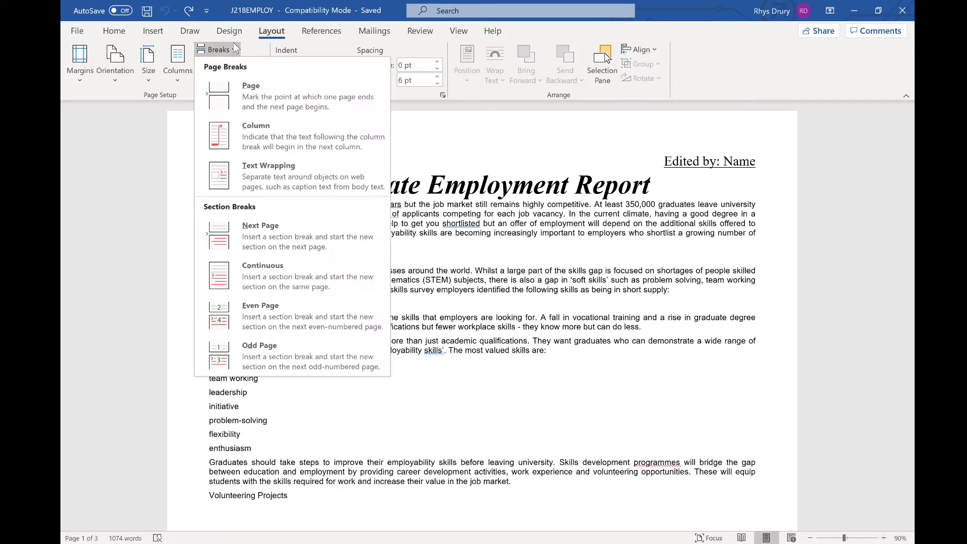
pyautogui.click(275, 285)
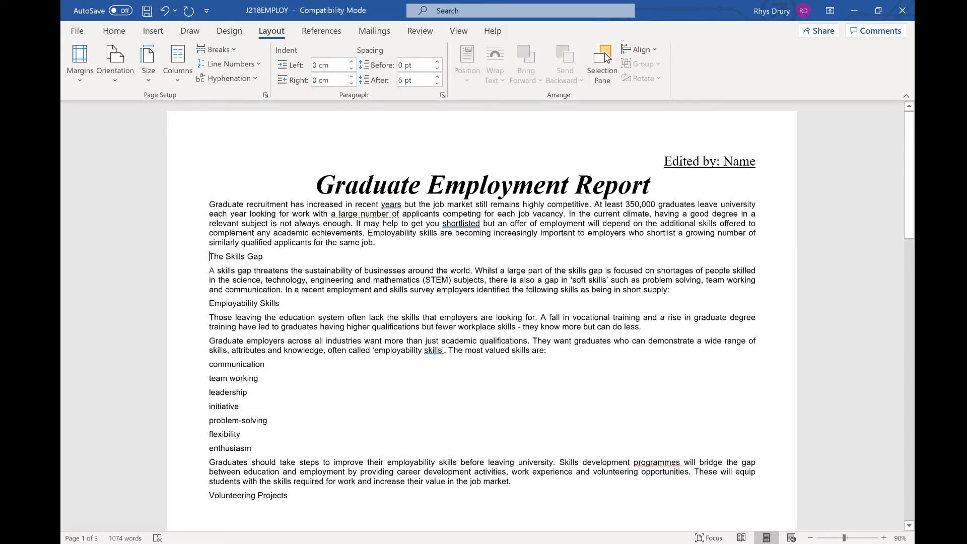
# Try a two-column layout with 2 cm spacing on the section starting at "The Skills Gap", and undo the changes
pyautogui.click(180, 83)
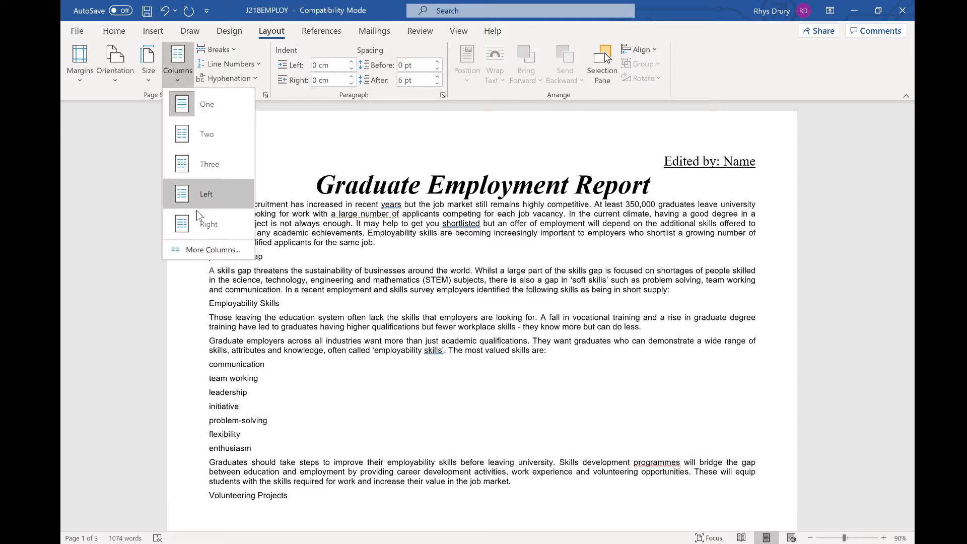
pyautogui.click(211, 250)
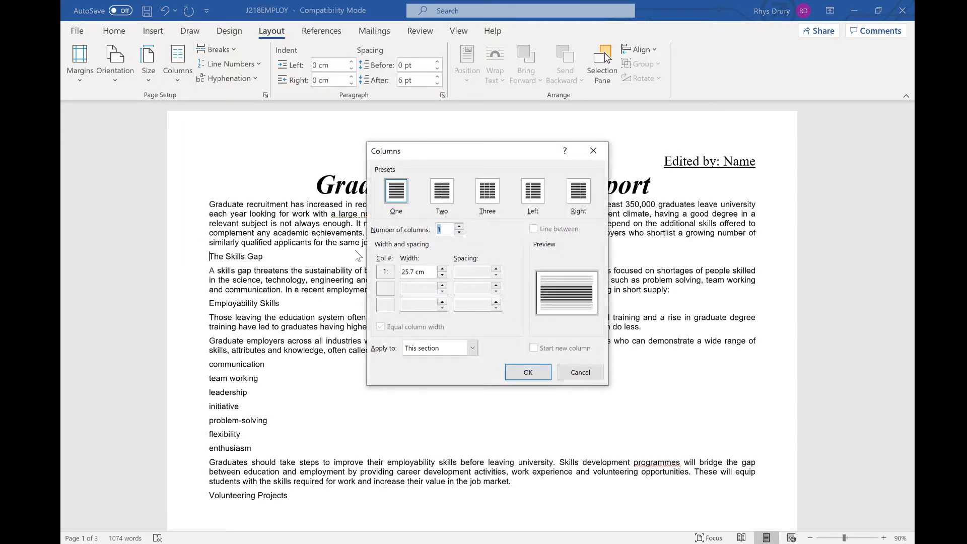
pyautogui.click(442, 190)
pyautogui.moveTo(479, 272); pyautogui.dragTo(452, 276)
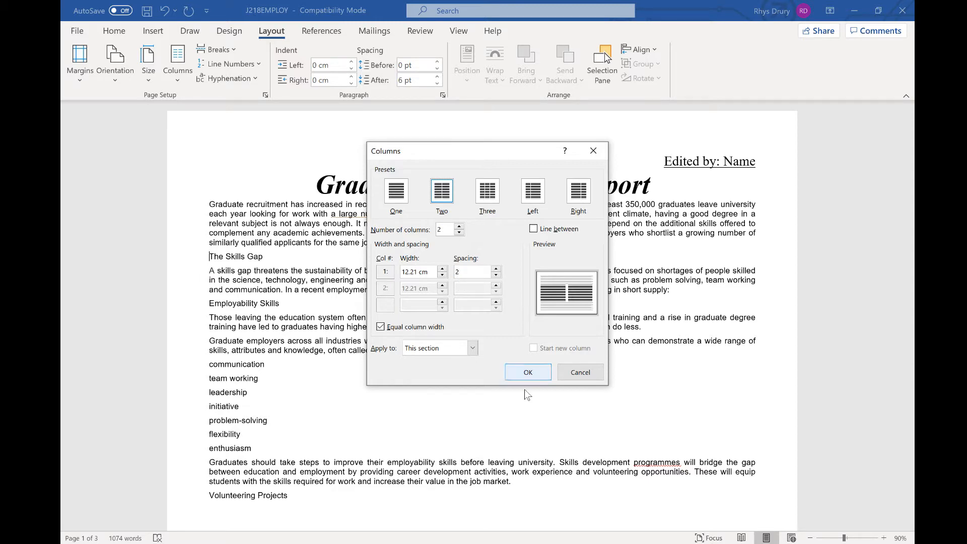
pyautogui.click(531, 372)
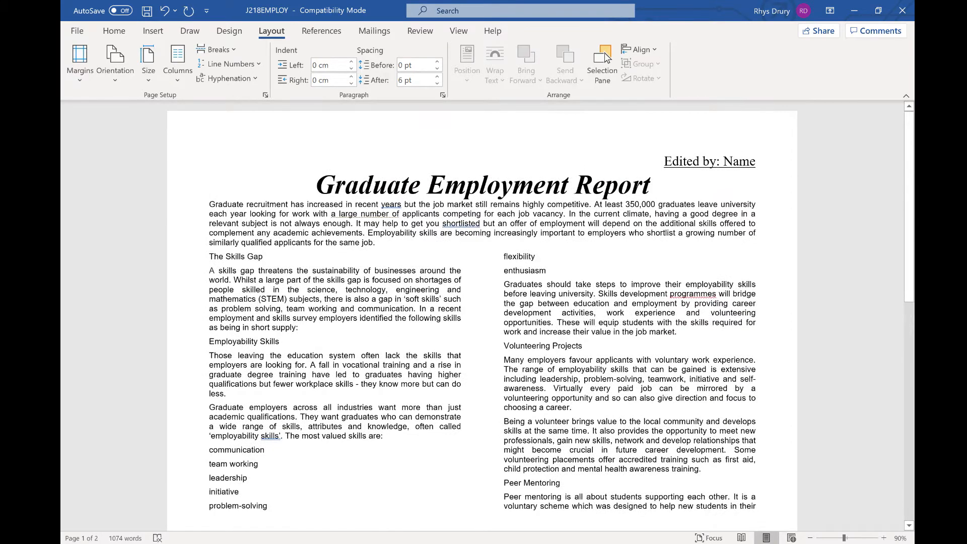
pyautogui.hotkey('ctrl', 'z')
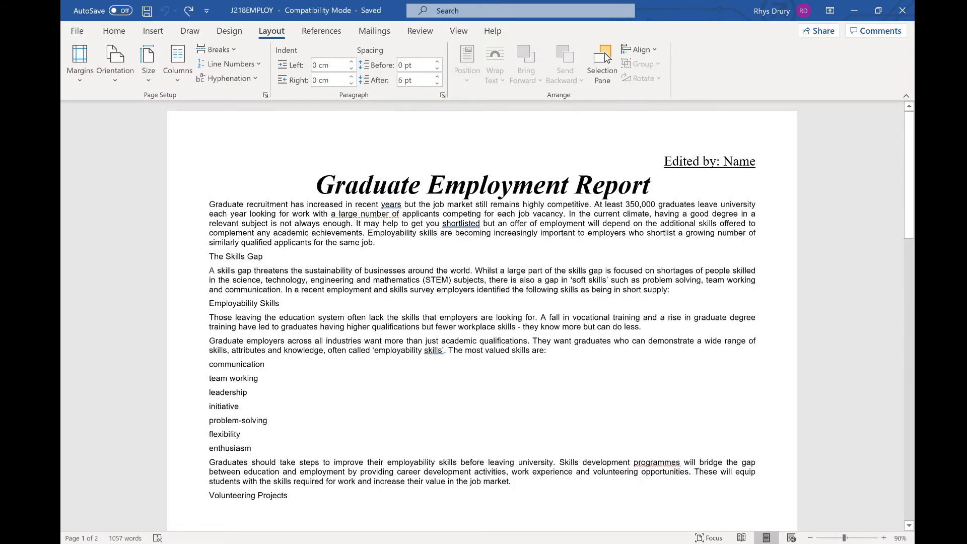
# Try applying two columns with 2 cm spacing to the whole document, and undo the layout
pyautogui.click(188, 80)
pyautogui.click(186, 249)
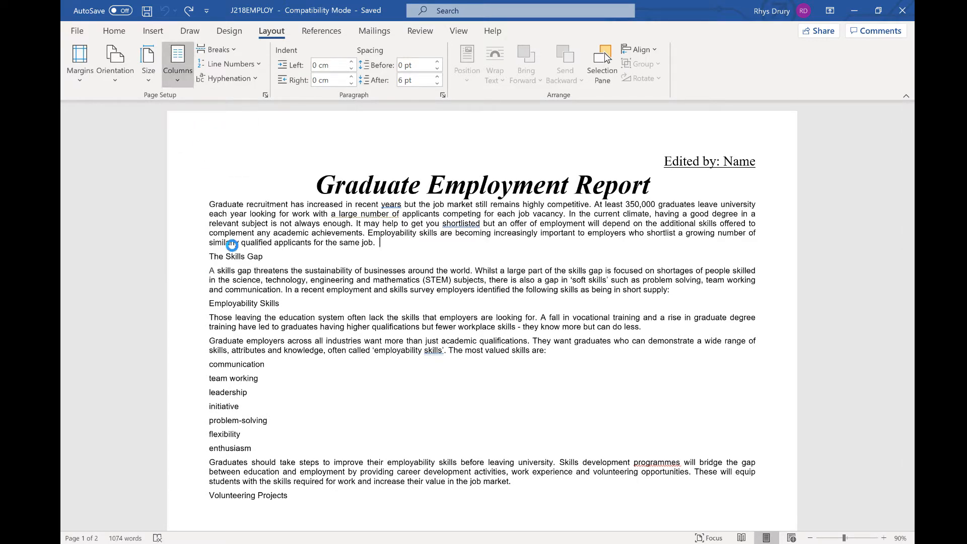
pyautogui.click(442, 191)
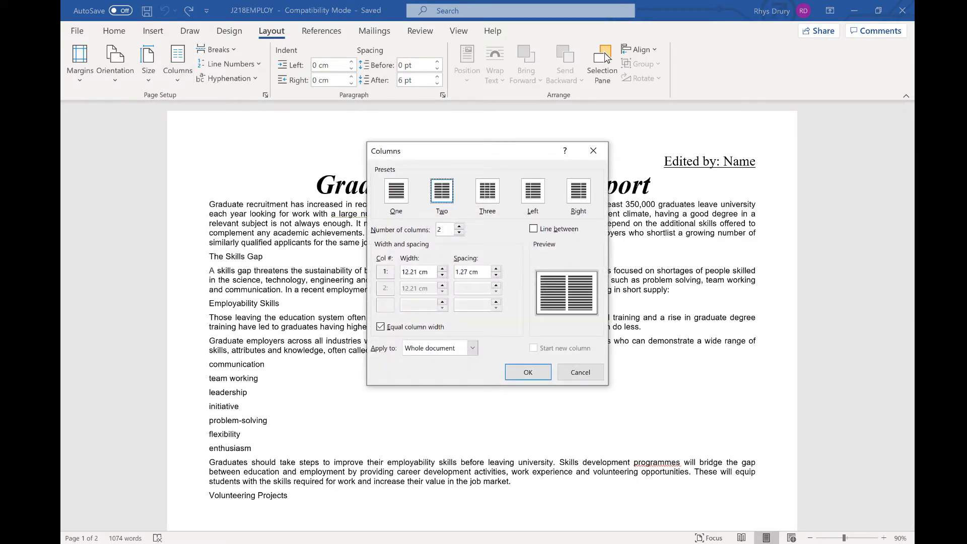
pyautogui.doubleClick(473, 272)
pyautogui.write('2')
pyautogui.click(526, 373)
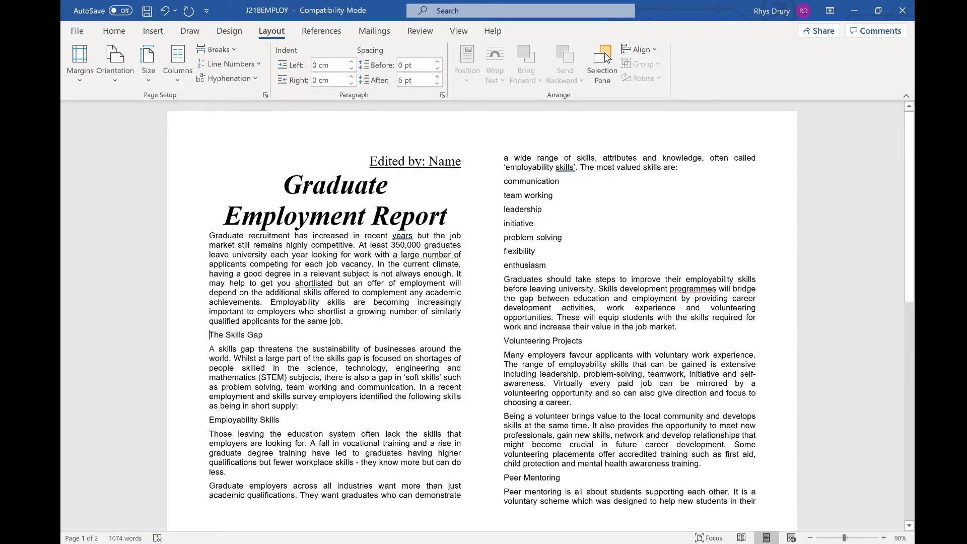
pyautogui.hotkey('ctrl', 'z')
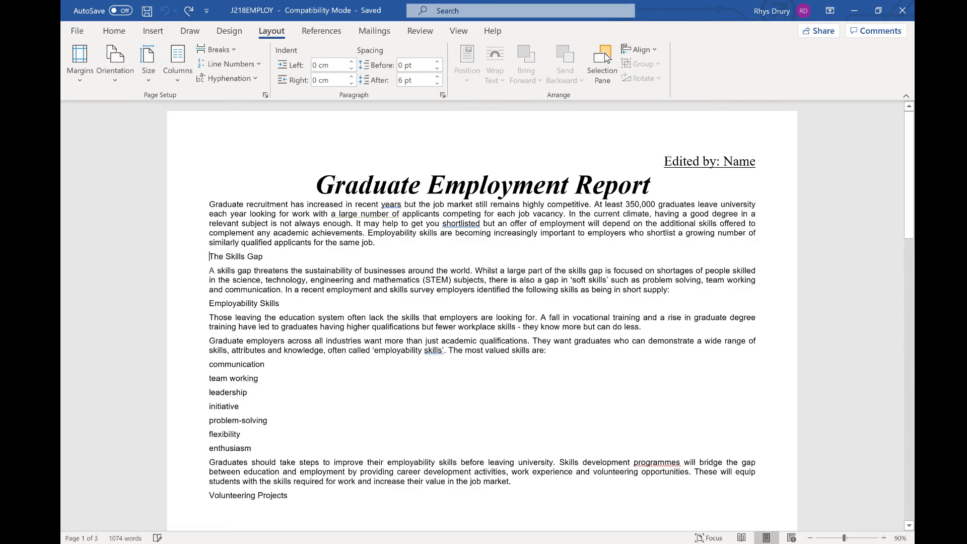
# Insert a Continuous section break before "The Skills Gap" and format that section in two columns with 2 cm spacing
pyautogui.click(216, 49)
pyautogui.click(242, 265)
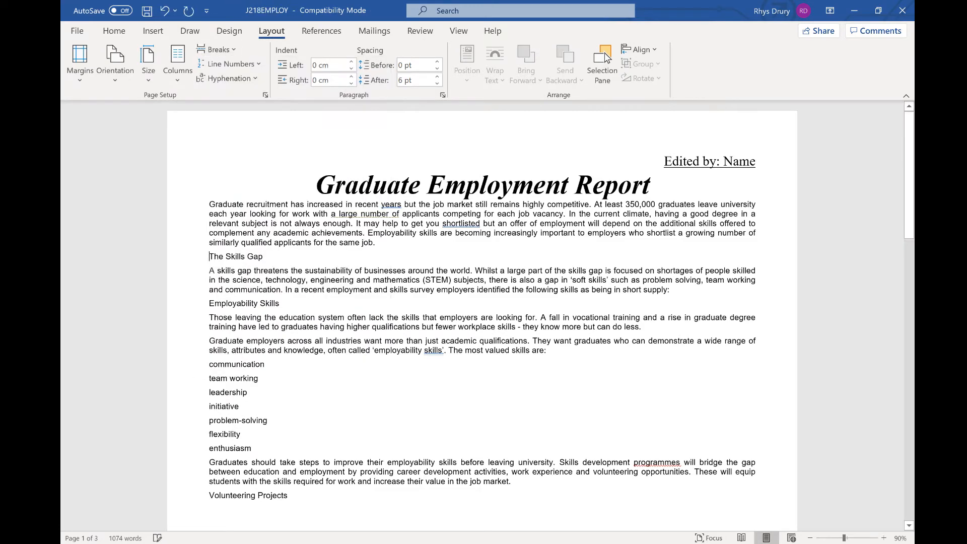
pyautogui.click(217, 50)
pyautogui.click(178, 61)
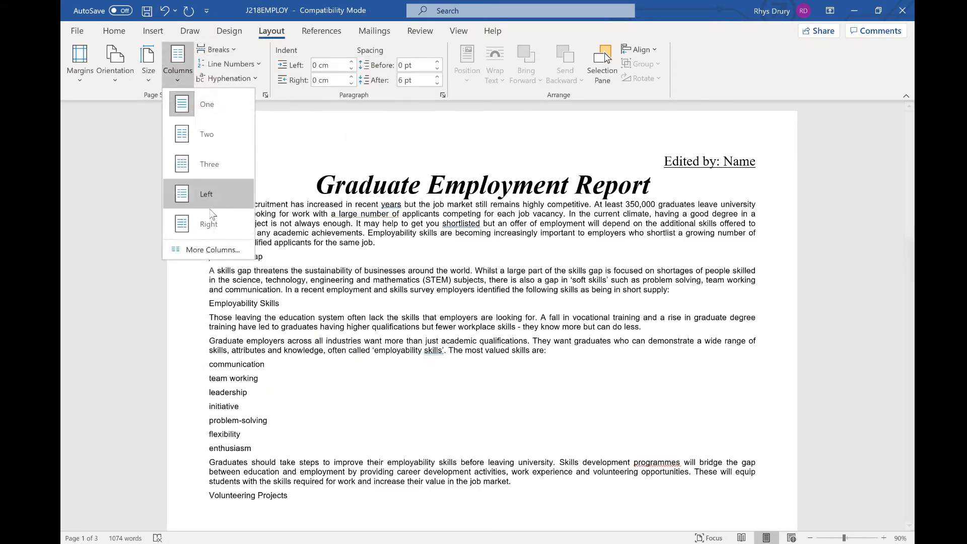
pyautogui.click(222, 248)
pyautogui.click(442, 194)
pyautogui.moveTo(480, 272); pyautogui.dragTo(454, 272)
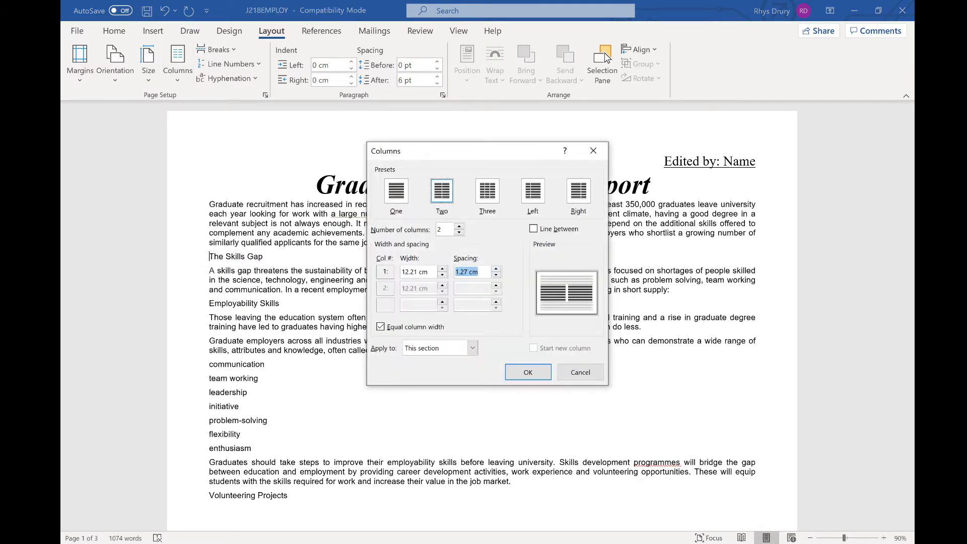
pyautogui.write('2')
pyautogui.click(527, 373)
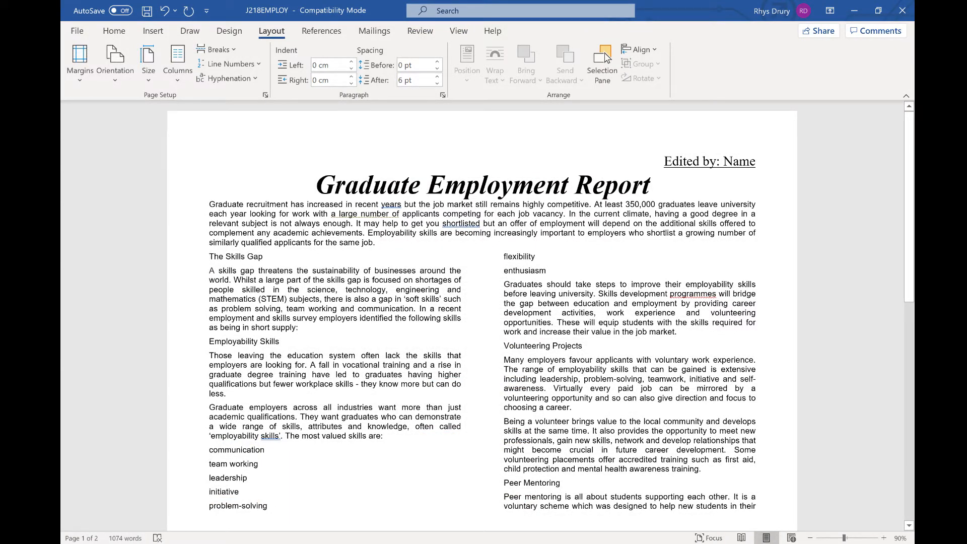
# Review the two-column layout on both pages, and undo it together with the section break before "The Skills Gap"
pyautogui.scroll(-4, 607, 57)
pyautogui.scroll(4, 606, 56)
pyautogui.scroll(-5, 606, 57)
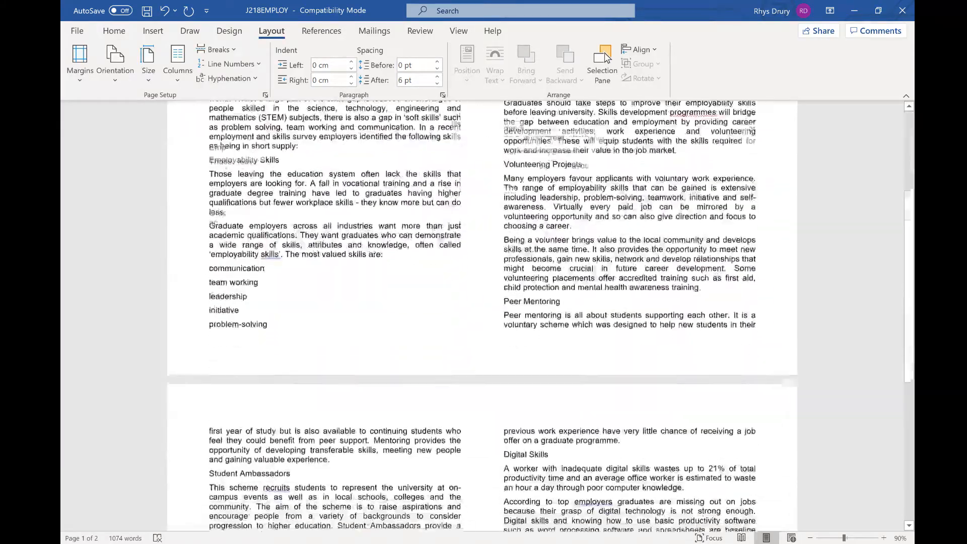
pyautogui.scroll(-5, 606, 56)
pyautogui.scroll(4, 606, 56)
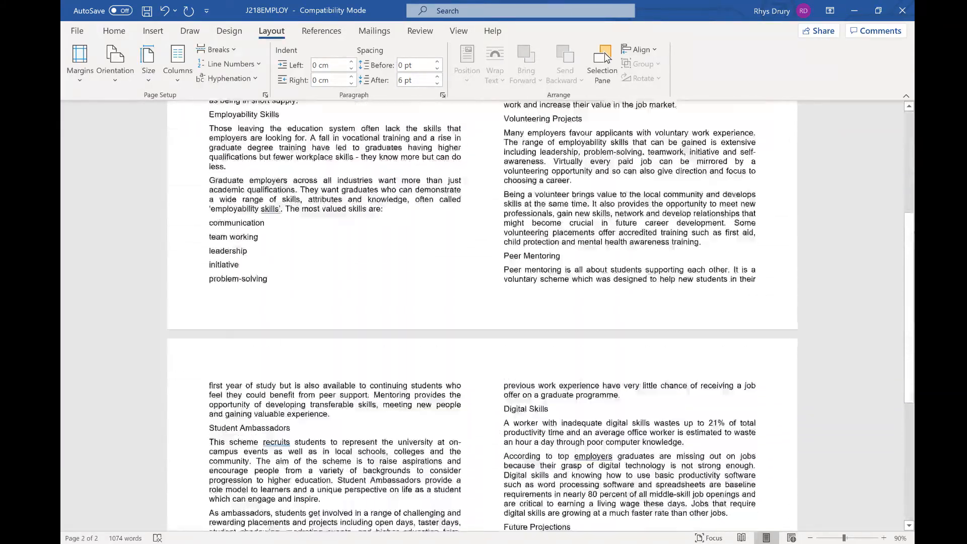
pyautogui.scroll(5, 606, 57)
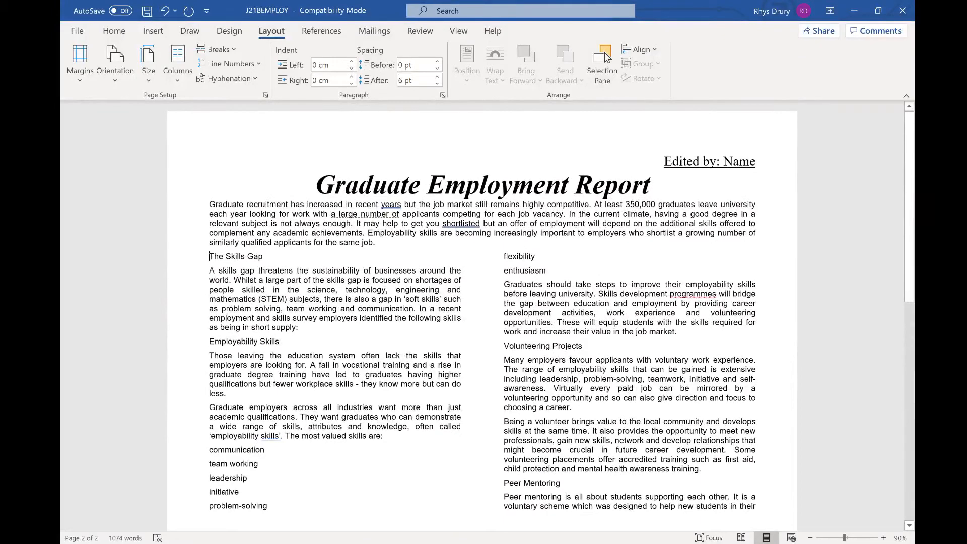
pyautogui.hotkey('ctrl', 'z')
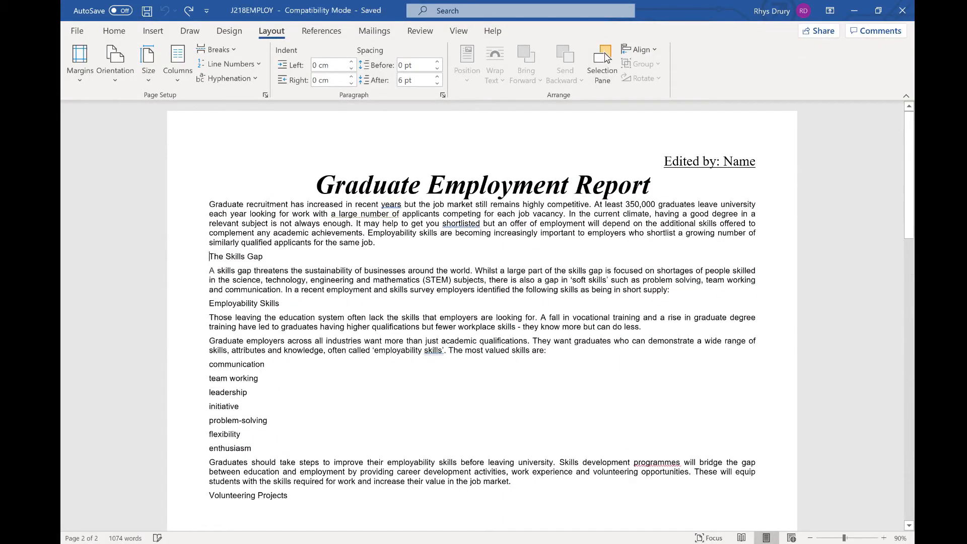
pyautogui.hotkey('shift', 'Down')
pyautogui.hotkey('shift', 'Down')
pyautogui.hotkey('shift', 'Down')
pyautogui.hotkey('shift', 'Down')
pyautogui.hotkey('shift', 'Down')
pyautogui.hotkey('shift', 'Down')
pyautogui.hotkey('shift', 'Down')
pyautogui.hotkey('shift', 'Down')
pyautogui.hotkey('shift', 'Down')
pyautogui.hotkey('shift', 'Down')
pyautogui.hotkey('shift', 'Down')
pyautogui.hotkey('shift', 'Down')
pyautogui.hotkey('shift', 'Down')
pyautogui.hotkey('shift', 'Down')
pyautogui.hotkey('shift', 'Down')
pyautogui.hotkey('shift', 'Down')
pyautogui.hotkey('shift', 'Down')
pyautogui.hotkey('shift', 'Down')
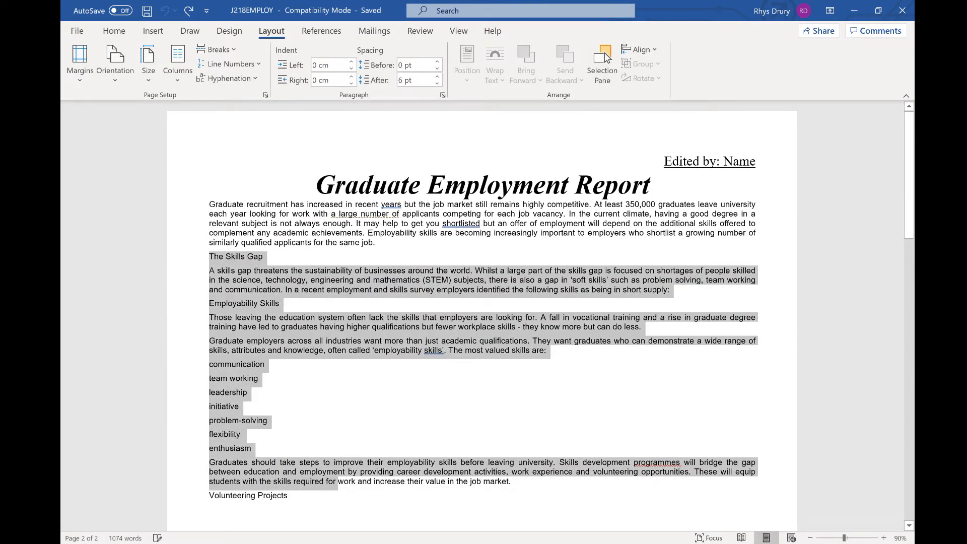
# Insert a Next Page section break between the introductory paragraph and the heading "The Skills Gap"
pyautogui.hotkey('ctrl', 'shift', 'Home')
pyautogui.press('Right')
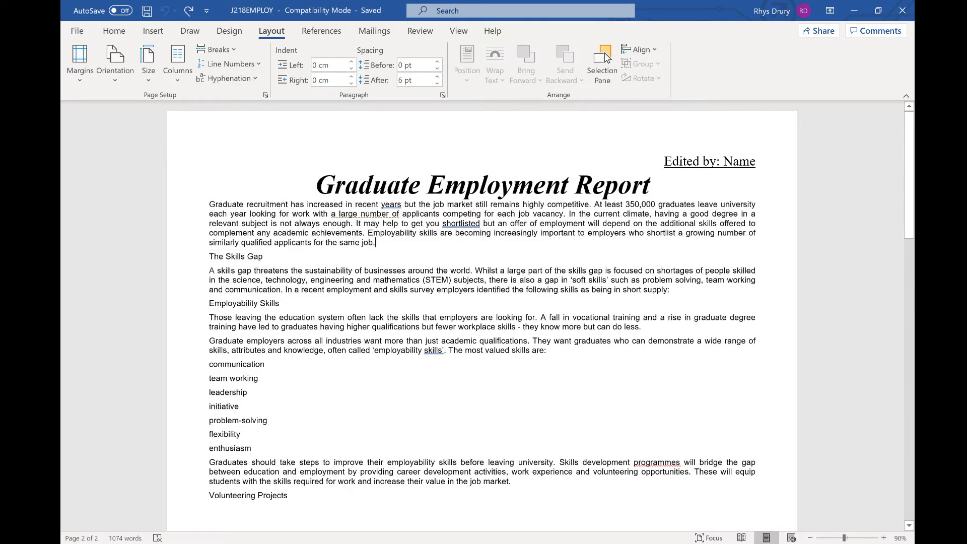
pyautogui.click(115, 70)
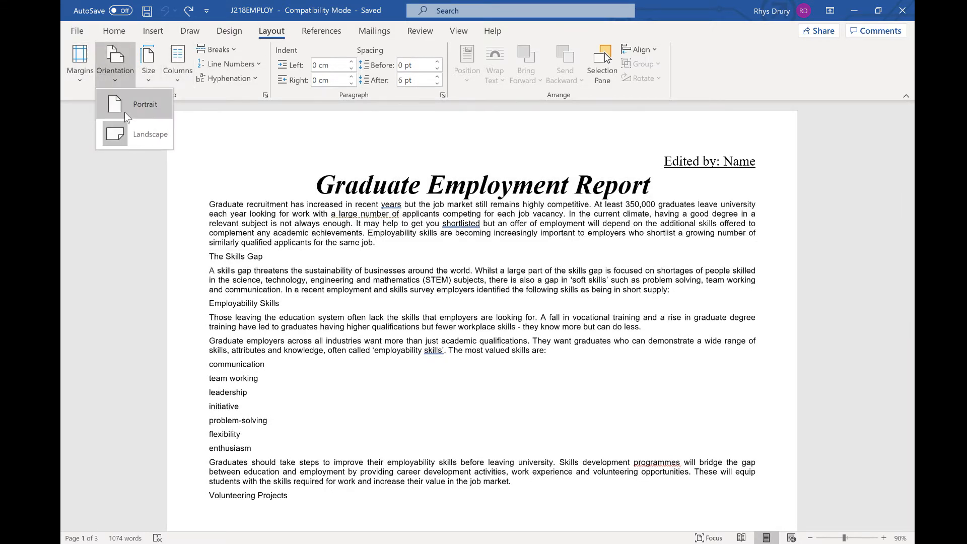
pyautogui.click(125, 112)
pyautogui.scroll(-12, 230, 176)
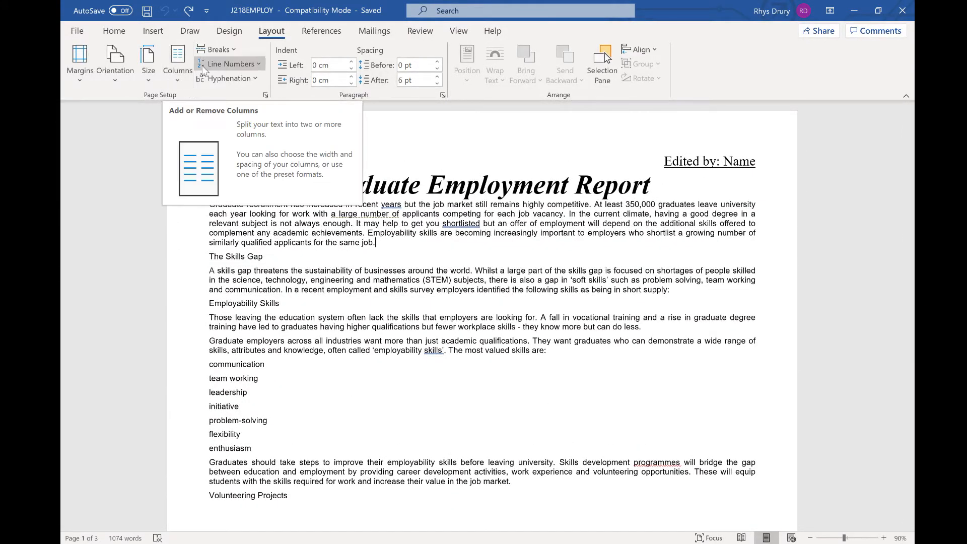
pyautogui.click(216, 49)
pyautogui.click(252, 233)
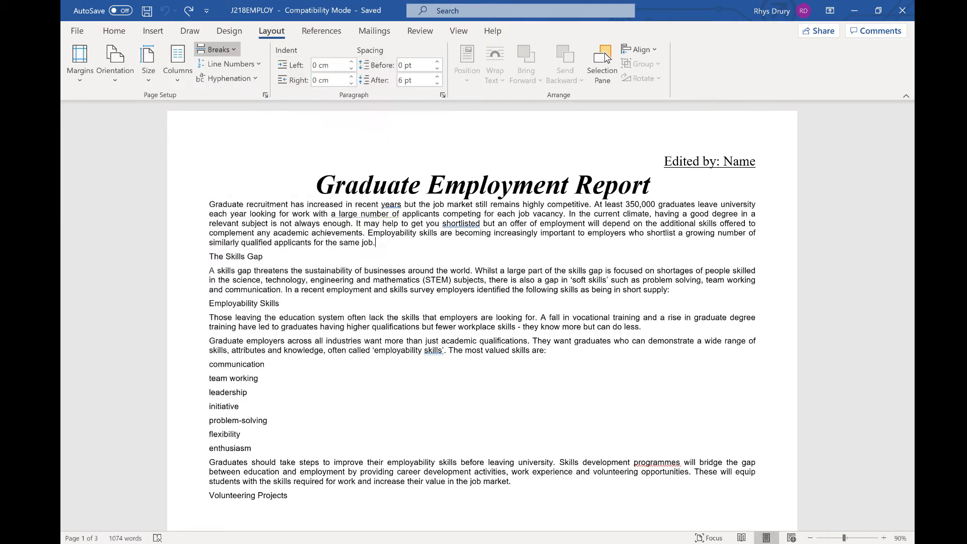
# Change the orientation of the section starting at "The Skills Gap" to Portrait
pyautogui.scroll(-3, 464, 293)
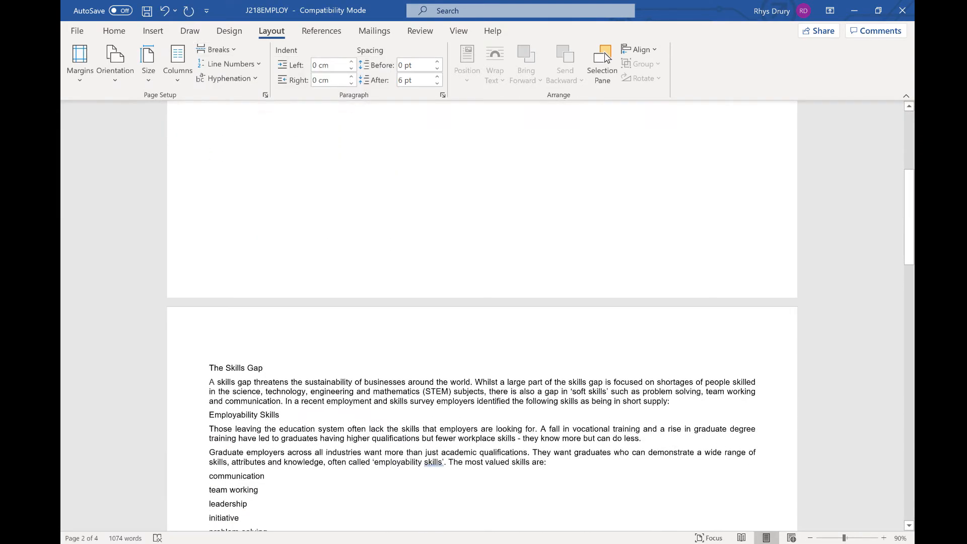
pyautogui.scroll(-3, 464, 293)
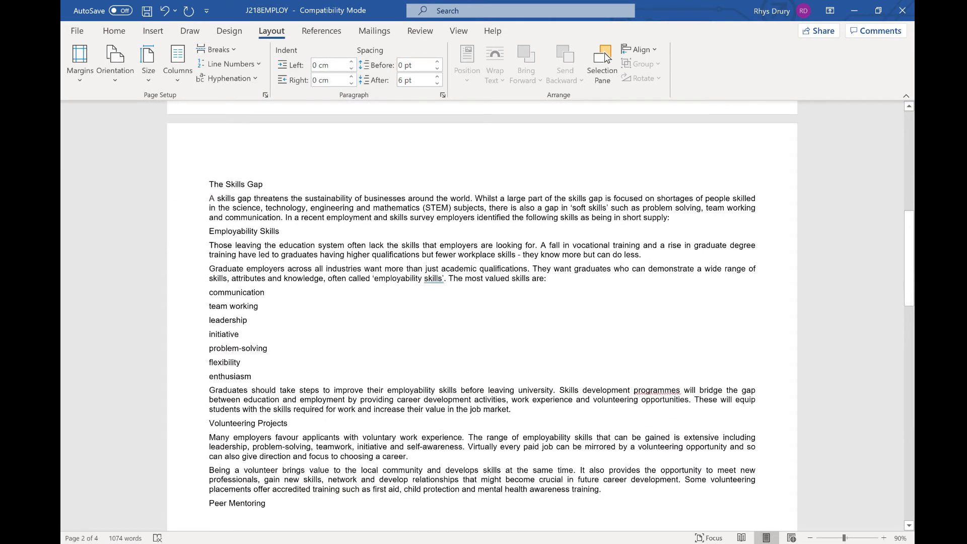
pyautogui.moveTo(211, 171); pyautogui.dragTo(381, 471)
pyautogui.scroll(-3, 296, 276)
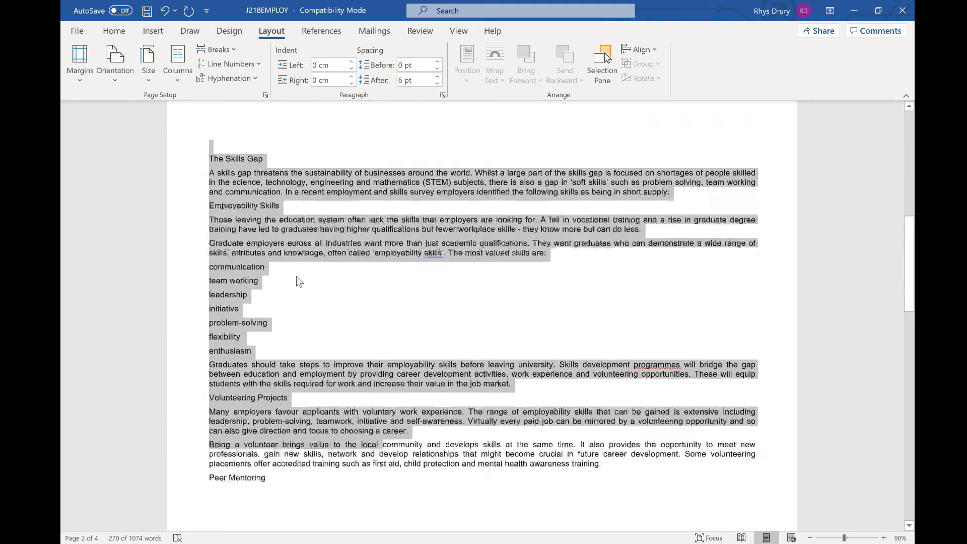
pyautogui.scroll(3, 297, 276)
pyautogui.click(129, 74)
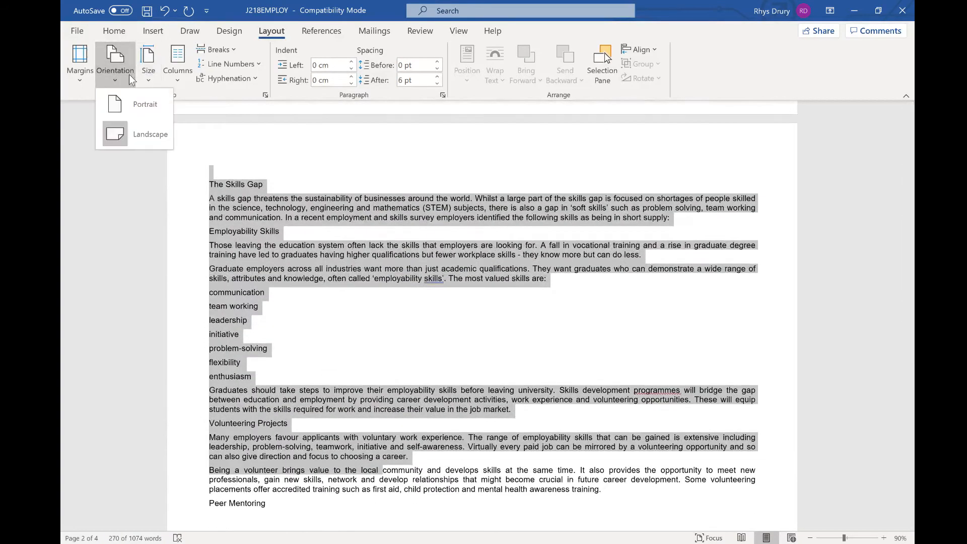
pyautogui.click(144, 132)
# Insert a Next Page section break before the heading "Volunteering Projects"
pyautogui.scroll(-10, 438, 291)
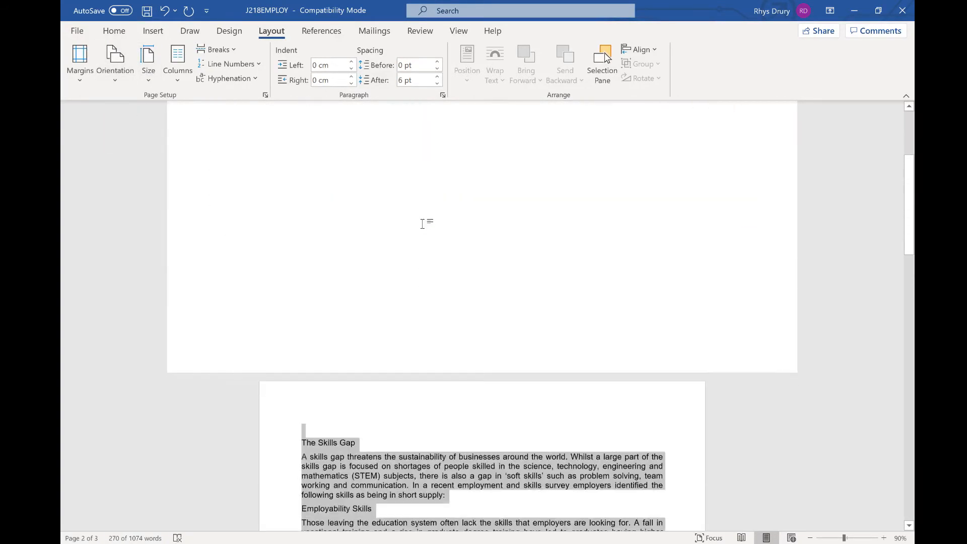
pyautogui.click(502, 304)
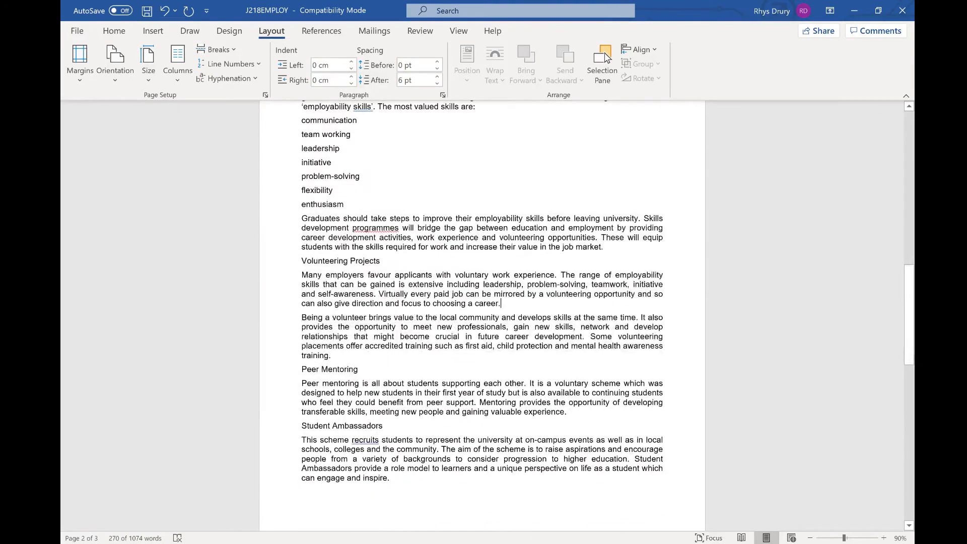
pyautogui.click(220, 50)
pyautogui.click(265, 232)
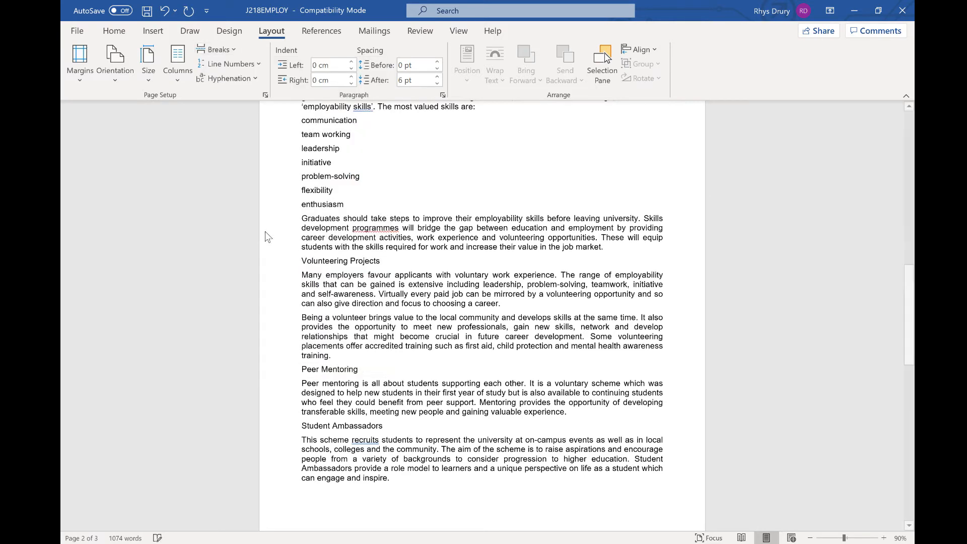
# Set the section starting at "Volunteering Projects" to Landscape orientation and check the page layout across the sections
pyautogui.click(115, 61)
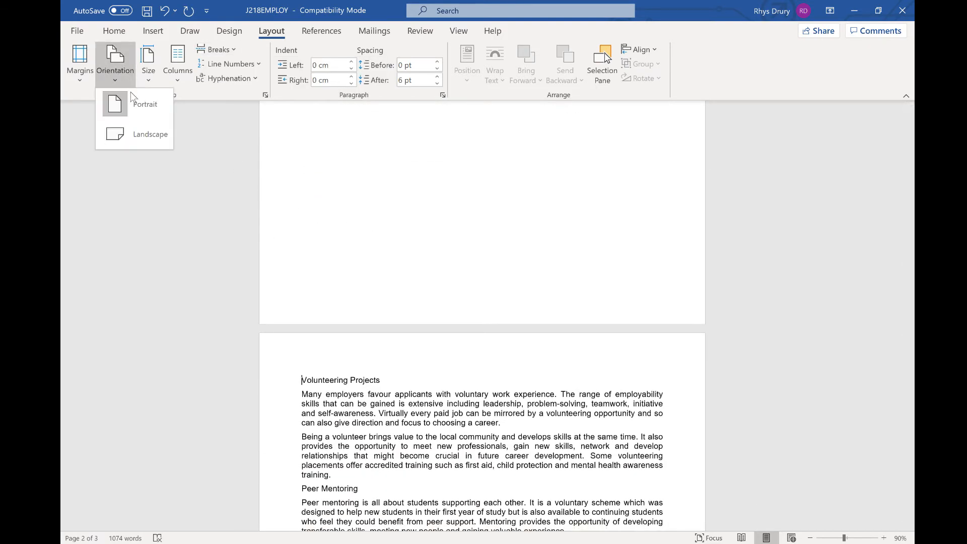
pyautogui.click(139, 132)
pyautogui.scroll(15, 454, 405)
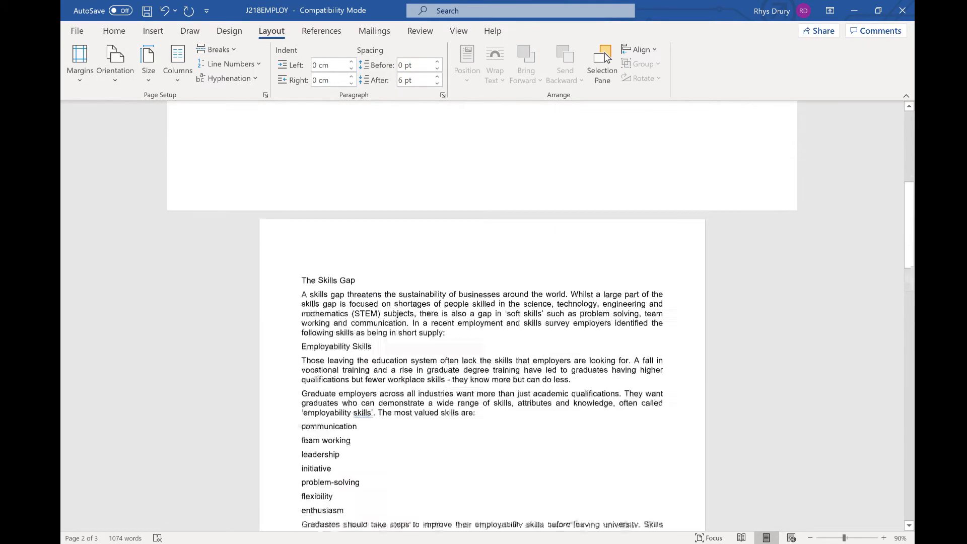
pyautogui.scroll(-10, 400, 282)
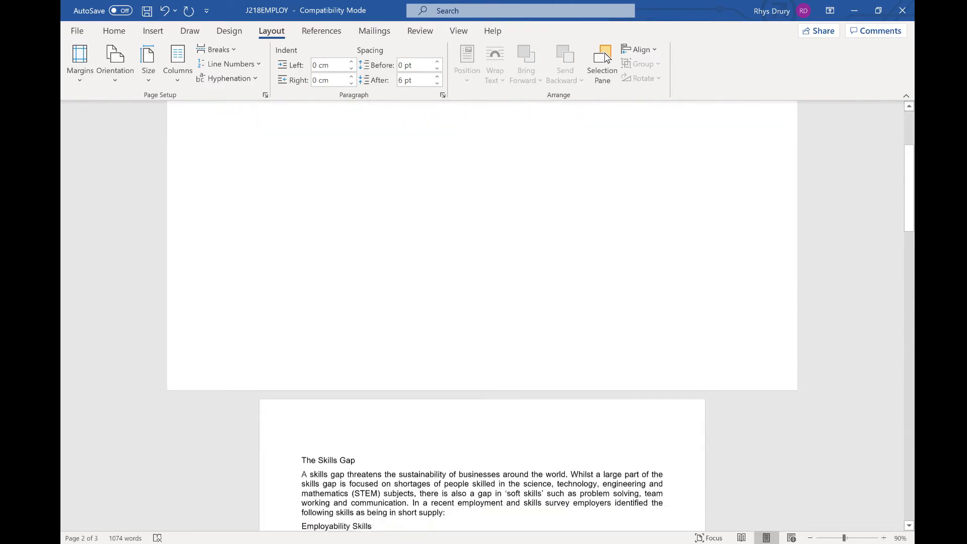
pyautogui.scroll(-7, 514, 285)
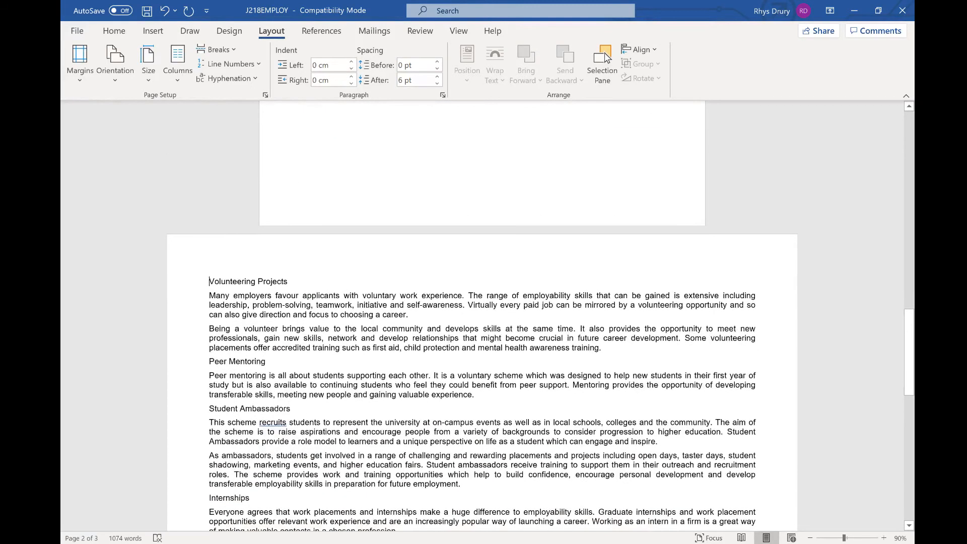